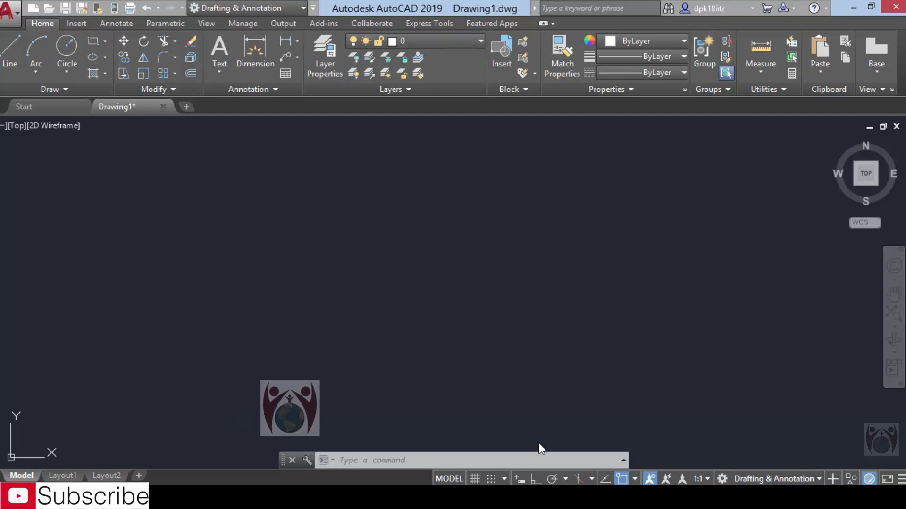
Step: Regenerate the display with RE, then start entering the UNITS command
{"action": "type", "text": "RE"}
{"action": "key", "text": "Return"}
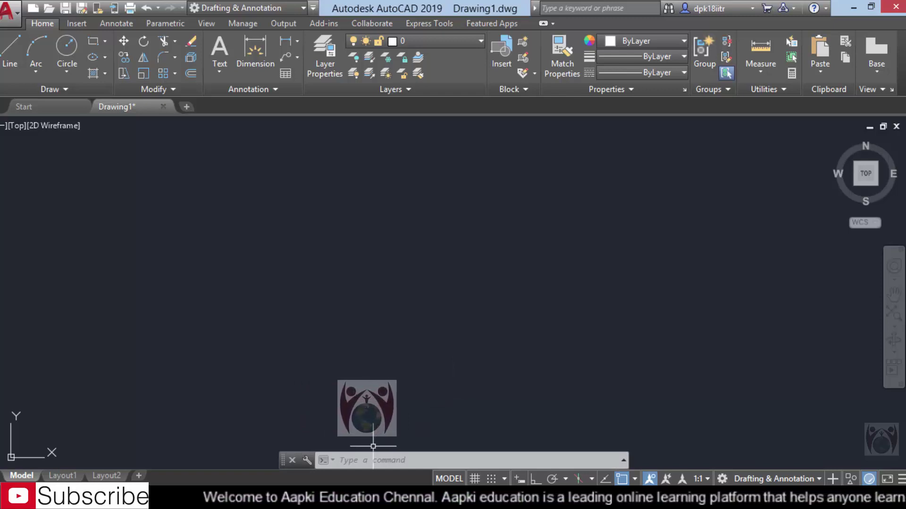
{"action": "left_click", "coordinate": [363, 457]}
{"action": "type", "text": "u"}
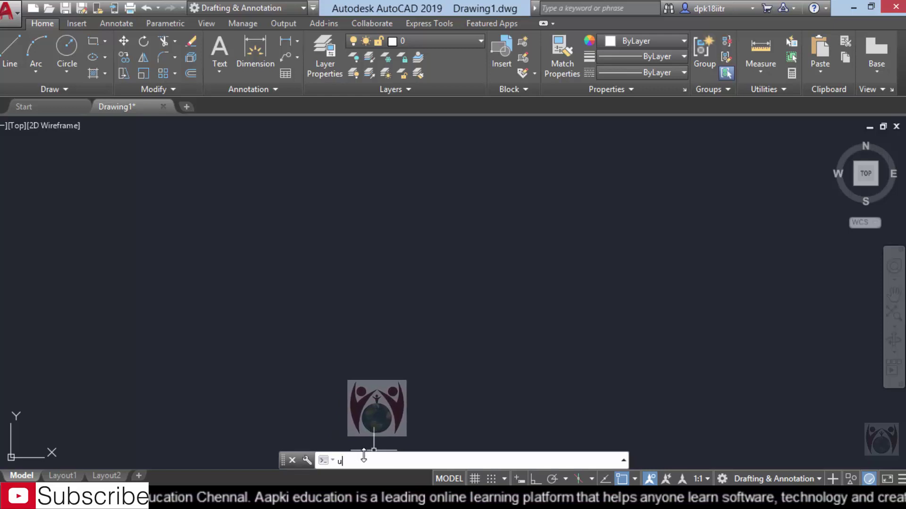
{"action": "type", "text": "nit"}
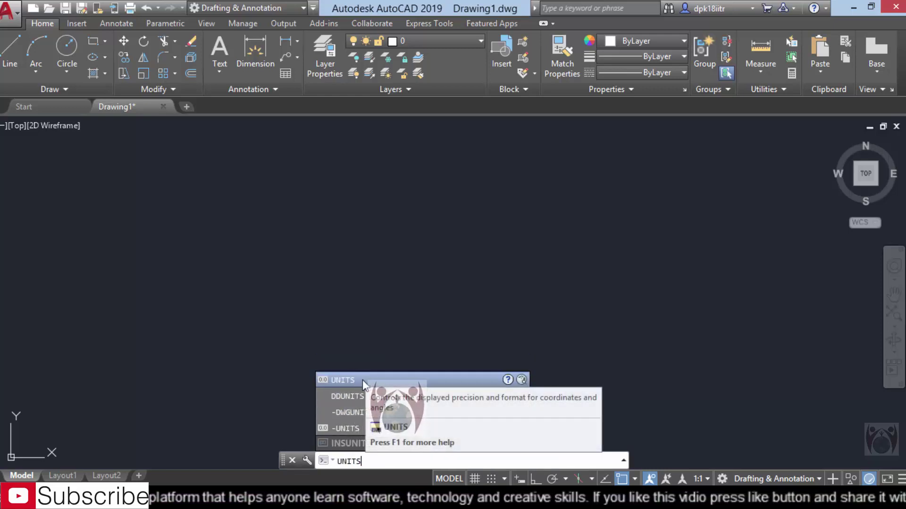
{"action": "mouse_move", "coordinate": [342, 380]}
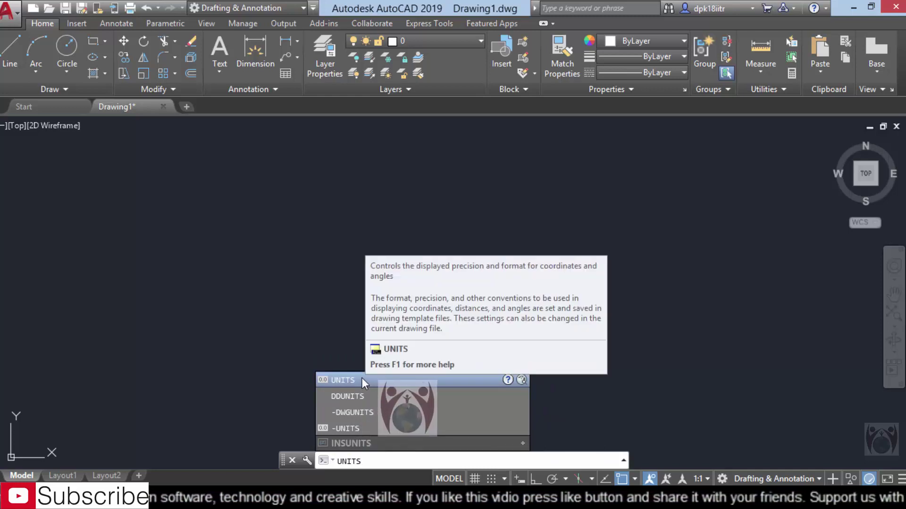
Step: Open Drawing Units, cancel it, reopen it from Drawing Utilities, and move it up-right
{"action": "left_click", "coordinate": [362, 378]}
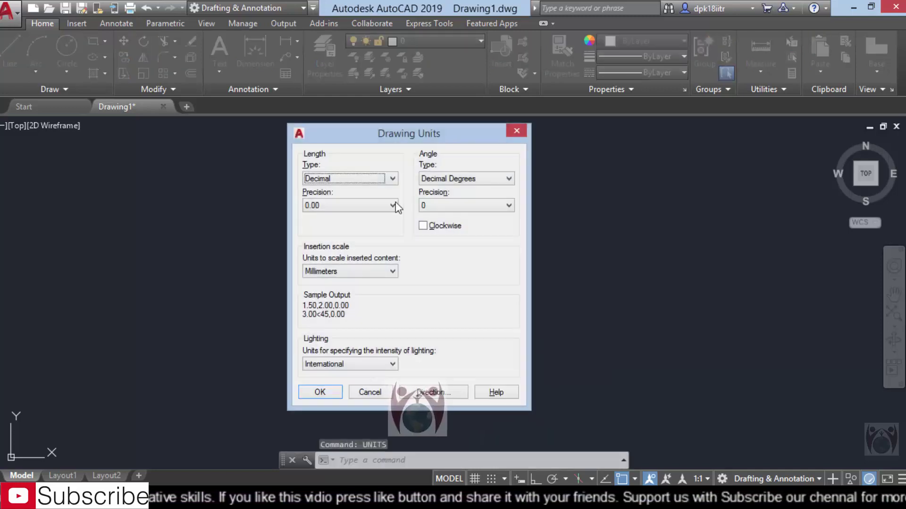
{"action": "left_click", "coordinate": [384, 394]}
{"action": "left_click", "coordinate": [10, 10]}
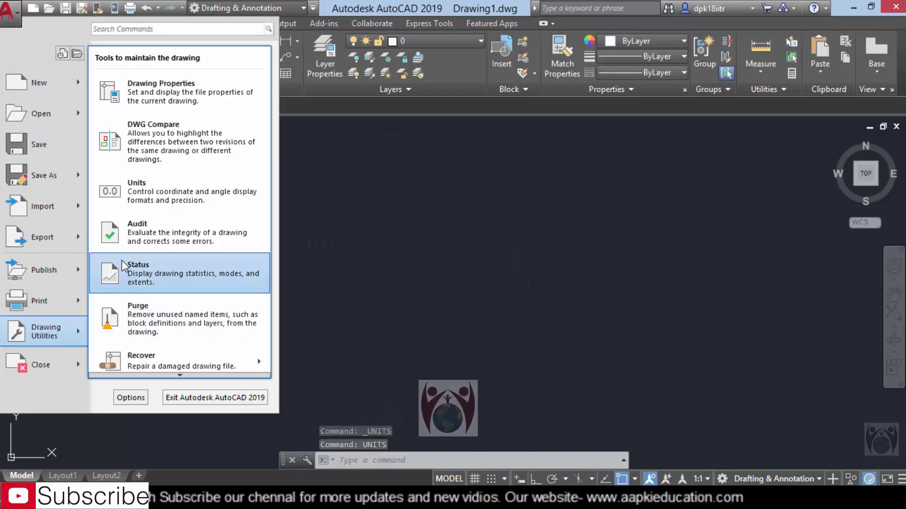
{"action": "left_click", "coordinate": [186, 194]}
{"action": "left_click_drag", "start_coordinate": [441, 135], "coordinate": [463, 109]}
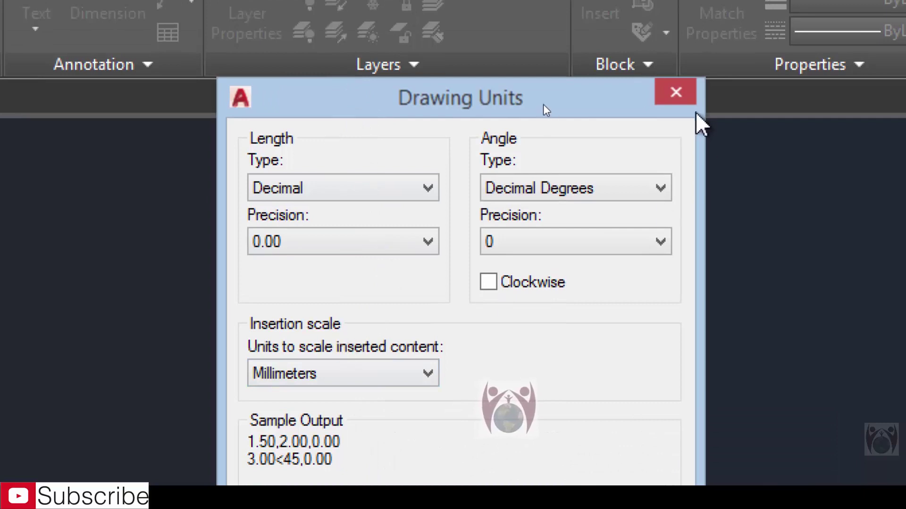
{"action": "left_click", "coordinate": [364, 191]}
{"action": "left_click", "coordinate": [344, 194]}
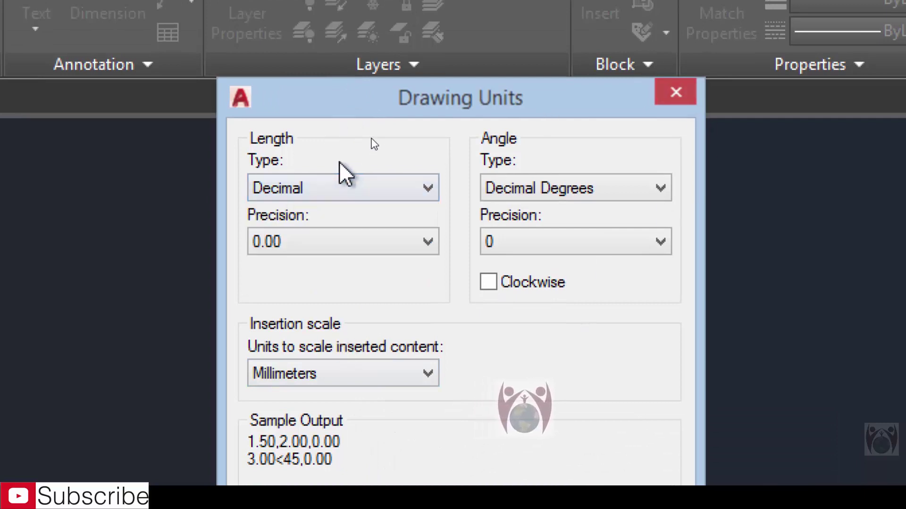
{"action": "left_click", "coordinate": [373, 190]}
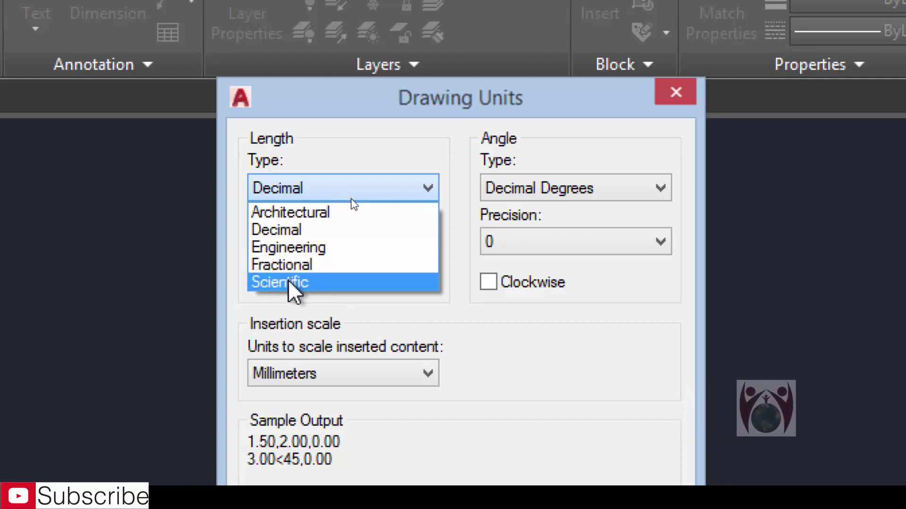
{"action": "left_click", "coordinate": [514, 321]}
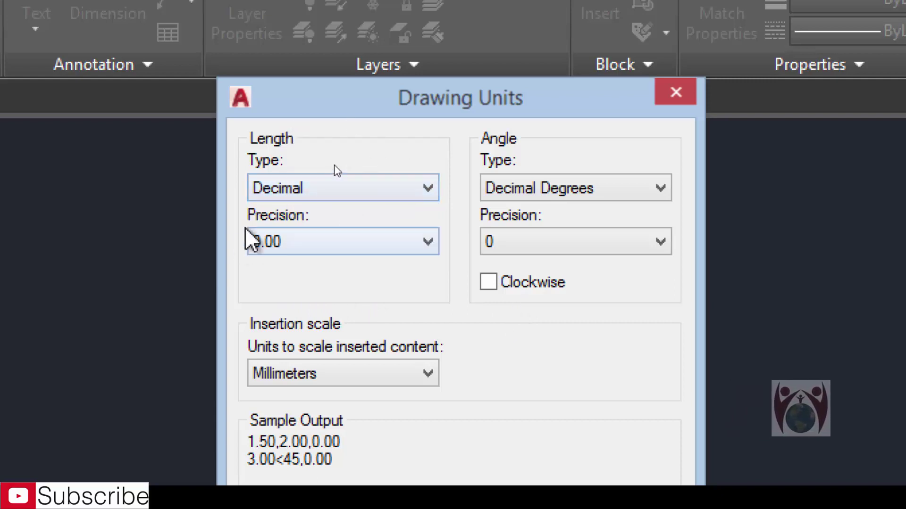
{"action": "left_click", "coordinate": [333, 242]}
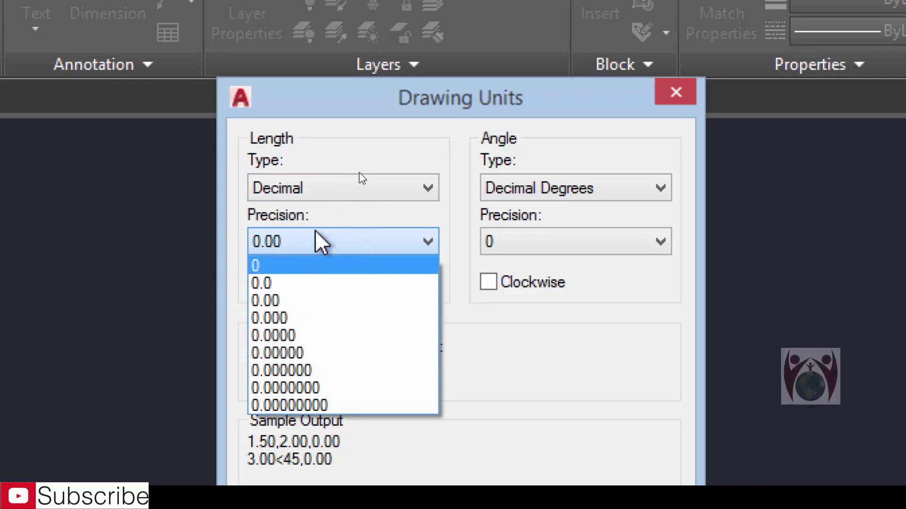
{"action": "left_click", "coordinate": [302, 241]}
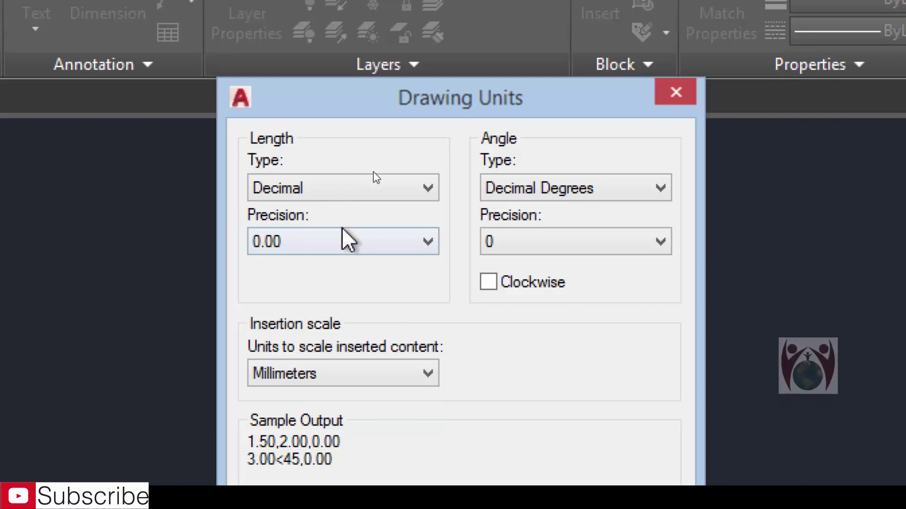
{"action": "left_click", "coordinate": [344, 241]}
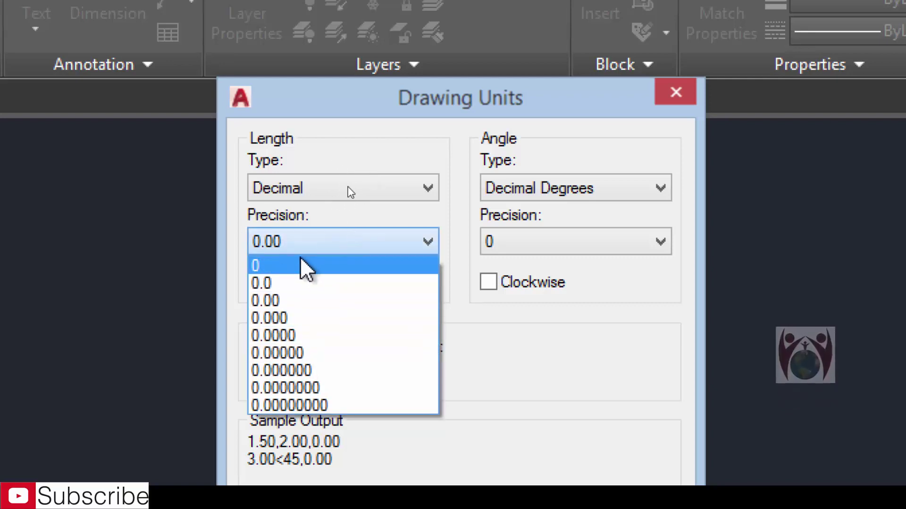
Step: Review angle and length types, keeping Decimal Degrees at precision 0 and Decimal 0.00 length
{"action": "left_click", "coordinate": [374, 238]}
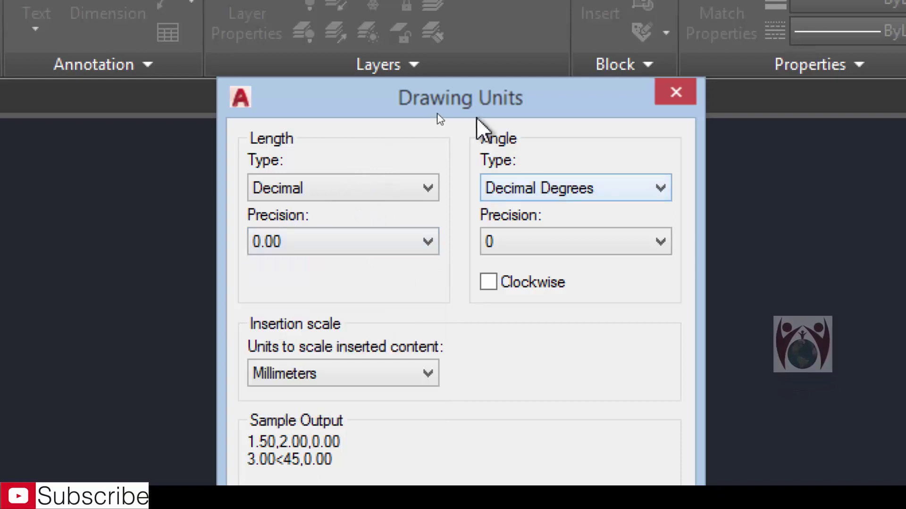
{"action": "left_click", "coordinate": [612, 194]}
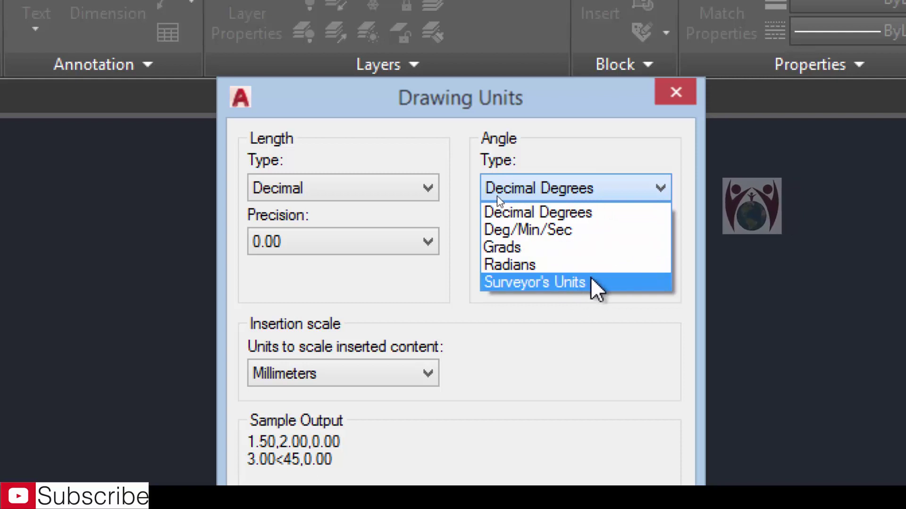
{"action": "left_click", "coordinate": [613, 176]}
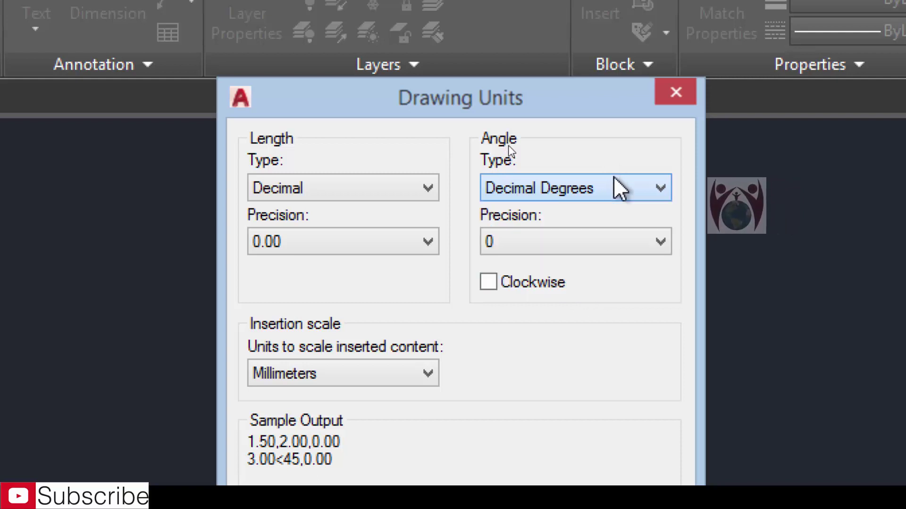
{"action": "left_click", "coordinate": [568, 213]}
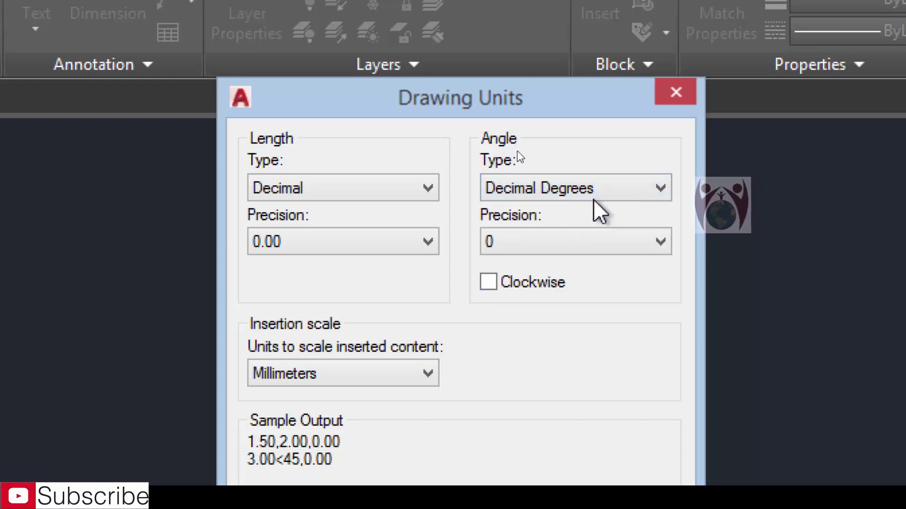
{"action": "left_click", "coordinate": [543, 243]}
{"action": "left_click", "coordinate": [505, 262]}
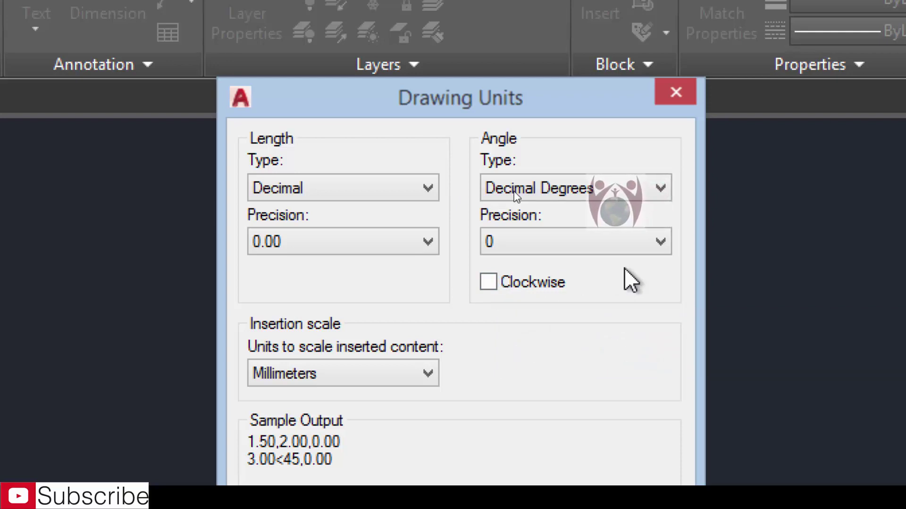
{"action": "left_click", "coordinate": [378, 193]}
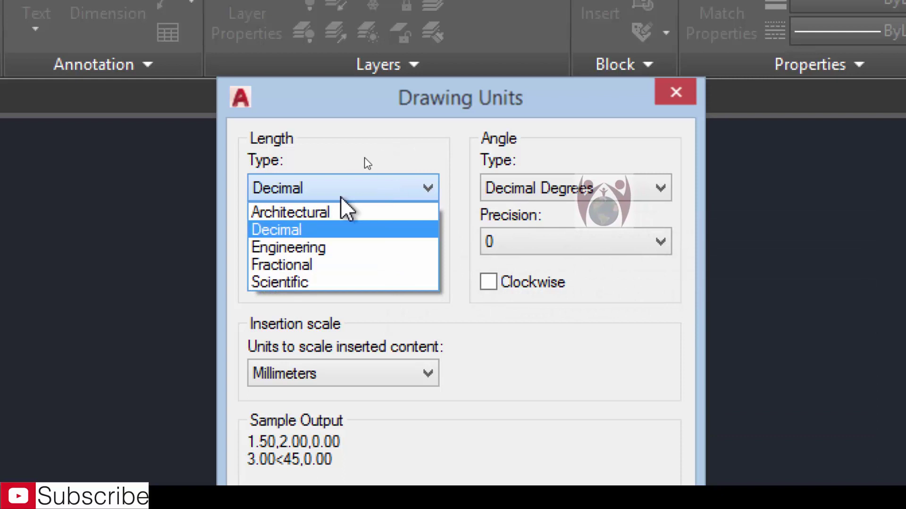
{"action": "left_click", "coordinate": [375, 191]}
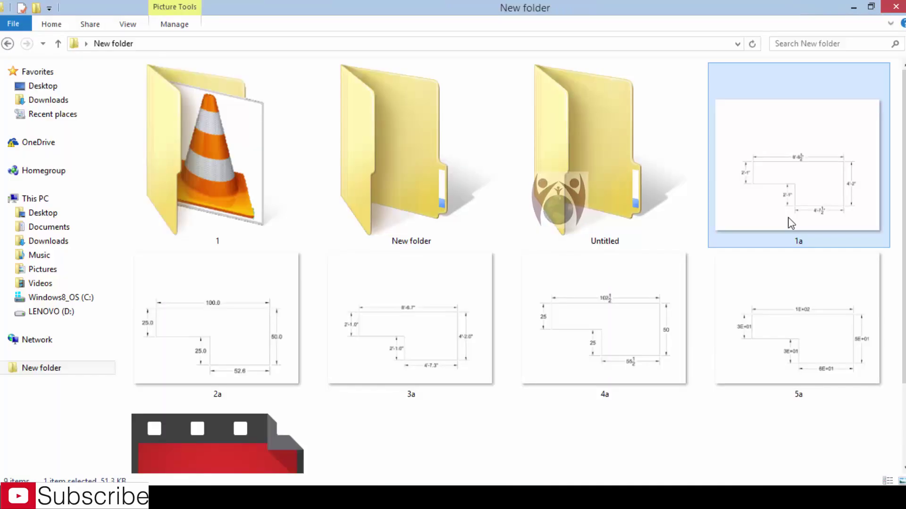
Step: View sample images 1a, 2a and 3a in Windows Photo Viewer
{"action": "double_click", "coordinate": [787, 218]}
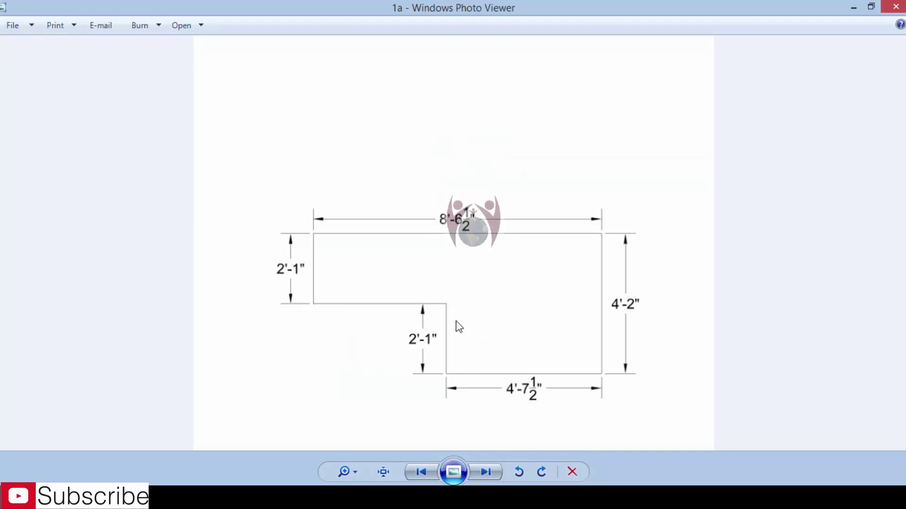
{"action": "key", "text": "Right"}
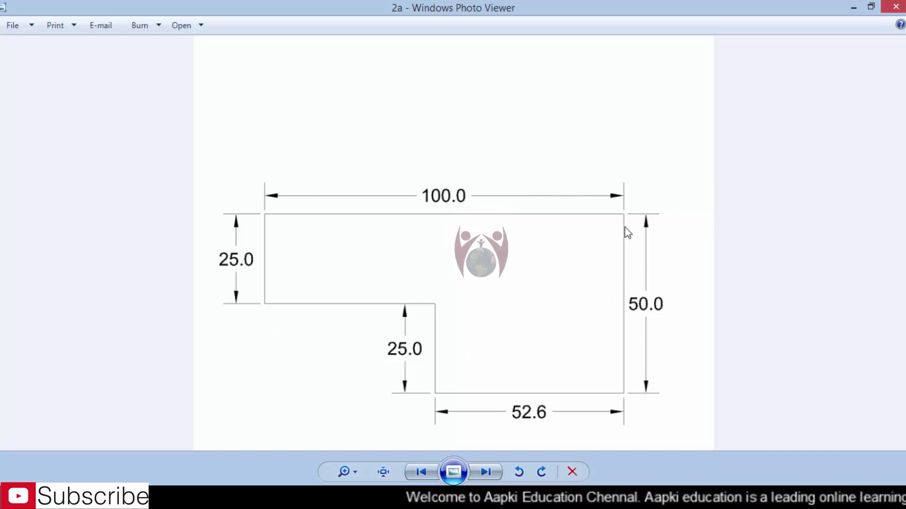
{"action": "key", "text": "Right"}
{"action": "scroll", "coordinate": [615, 427], "scroll_direction": "up", "scroll_amount": 2}
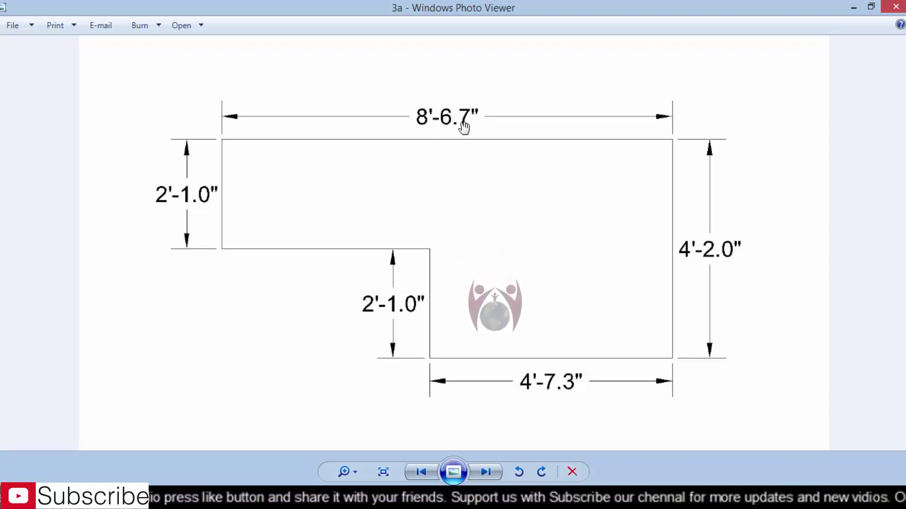
Step: Close the 3a image and open sample image 4a
{"action": "left_click", "coordinate": [895, 7]}
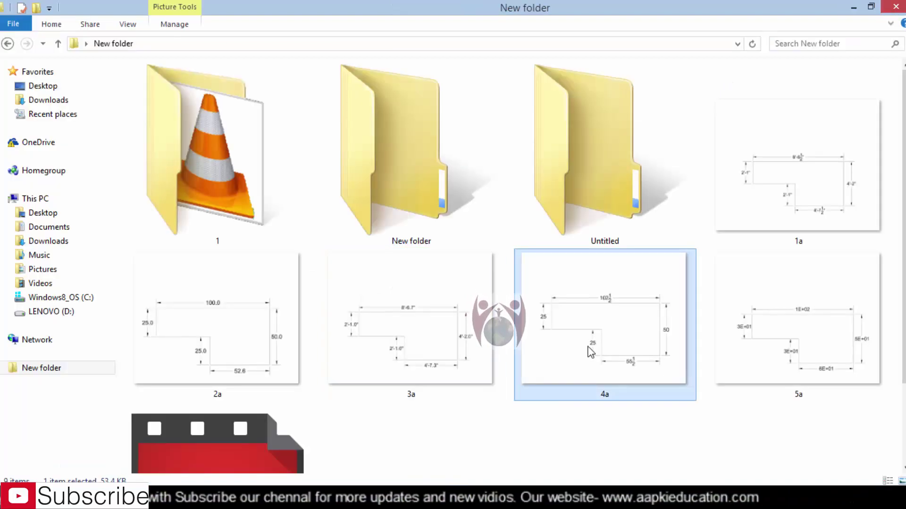
{"action": "double_click", "coordinate": [588, 348]}
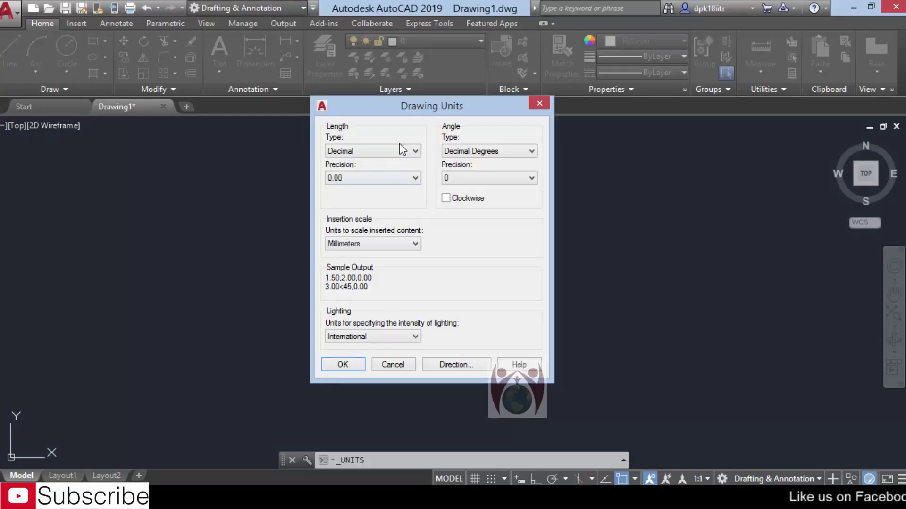
Step: Review length, insertion scale and lighting lists, keeping Decimal, Millimeters and International
{"action": "left_click", "coordinate": [403, 148]}
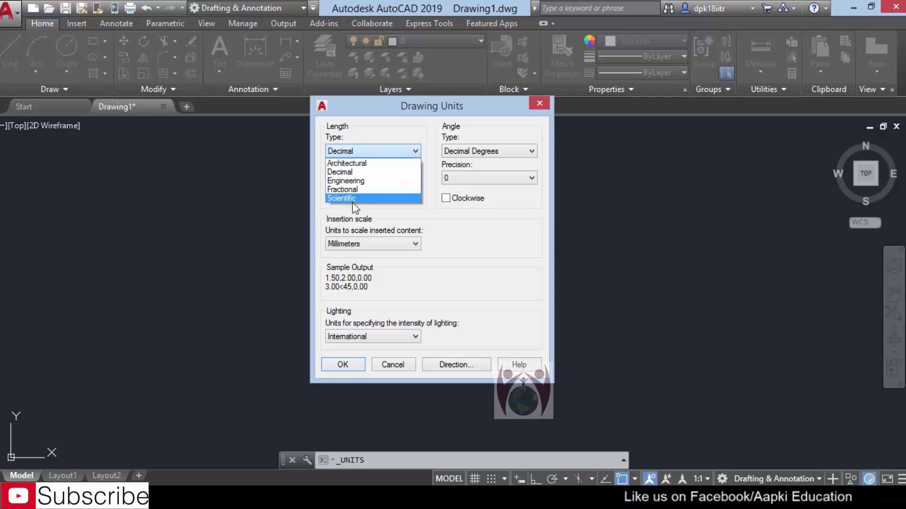
{"action": "left_click", "coordinate": [381, 152]}
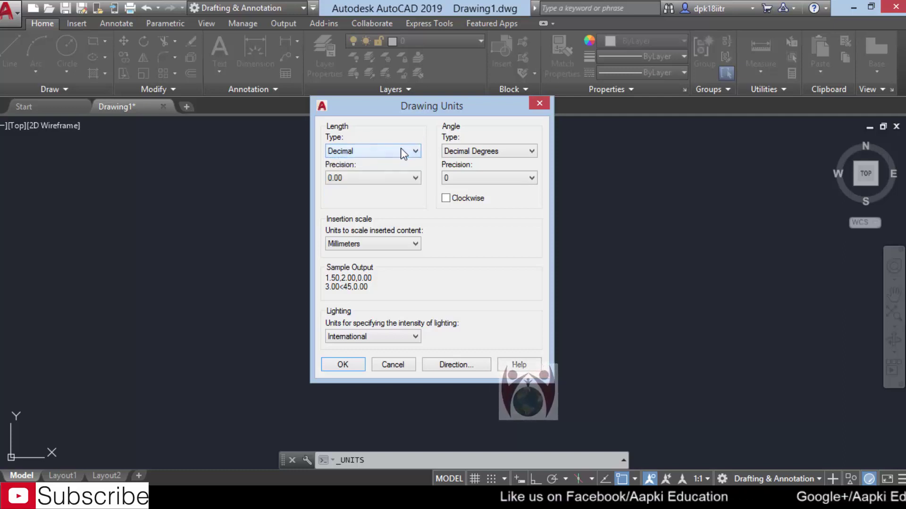
{"action": "left_click", "coordinate": [395, 242]}
{"action": "left_click", "coordinate": [435, 148]}
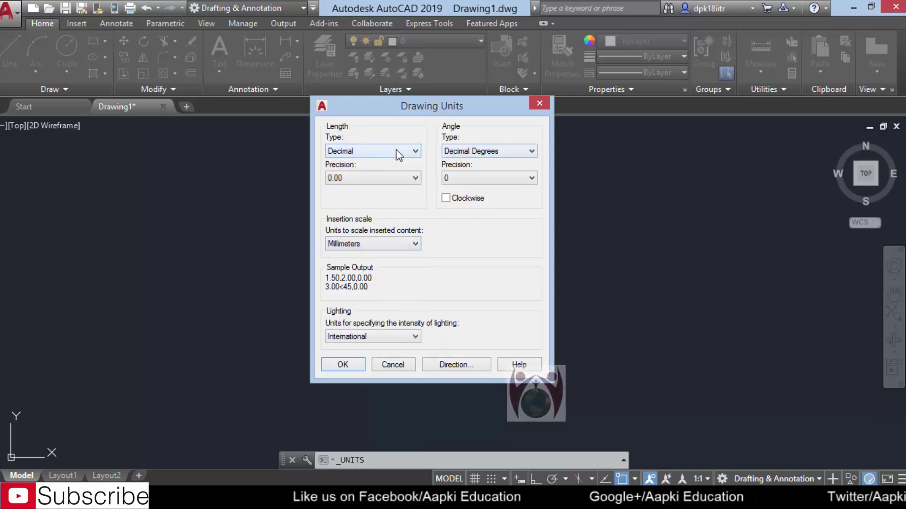
{"action": "left_click", "coordinate": [407, 241]}
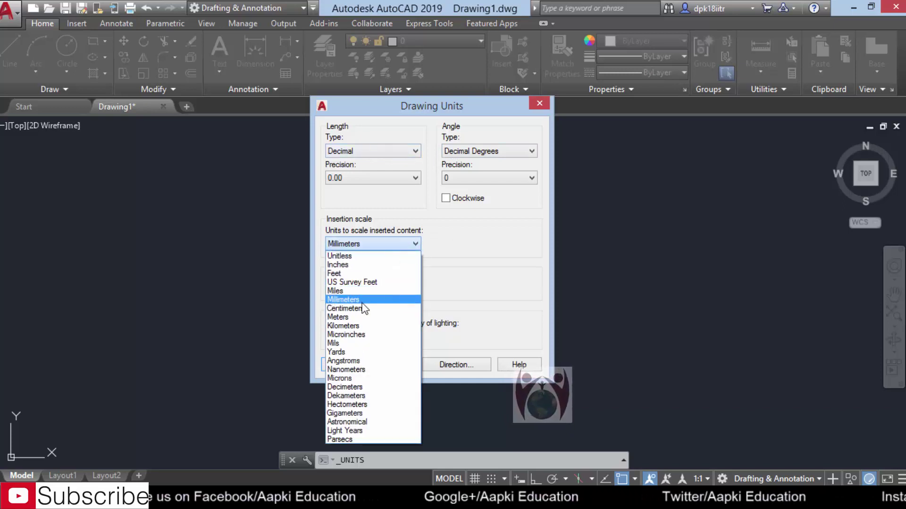
{"action": "left_click", "coordinate": [423, 307]}
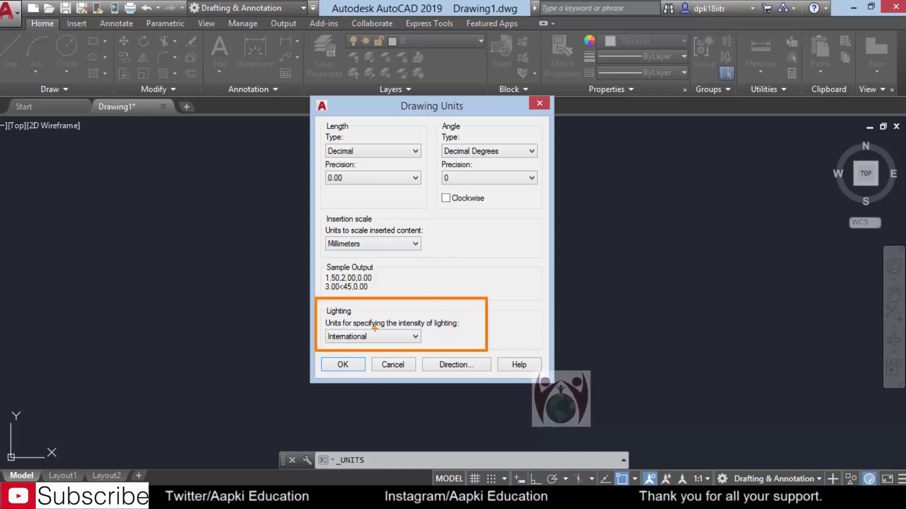
{"action": "left_click", "coordinate": [417, 338]}
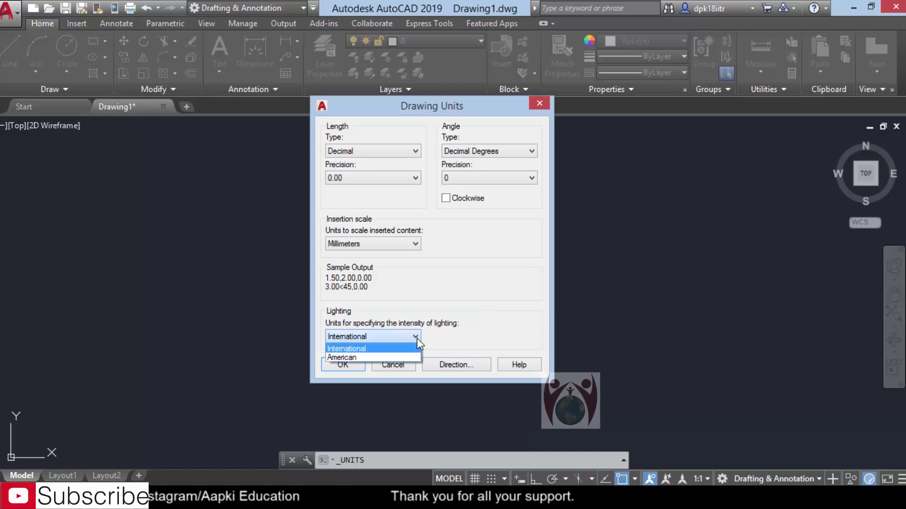
{"action": "left_click", "coordinate": [354, 348]}
Step: Try the Other base-angle option in Direction Control, then close it
{"action": "left_click", "coordinate": [453, 364]}
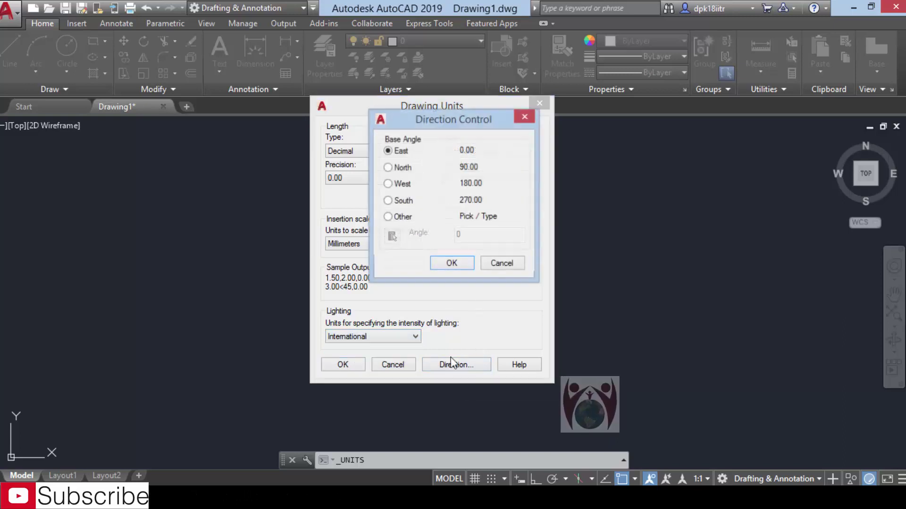
{"action": "left_click_drag", "start_coordinate": [472, 122], "coordinate": [521, 182]}
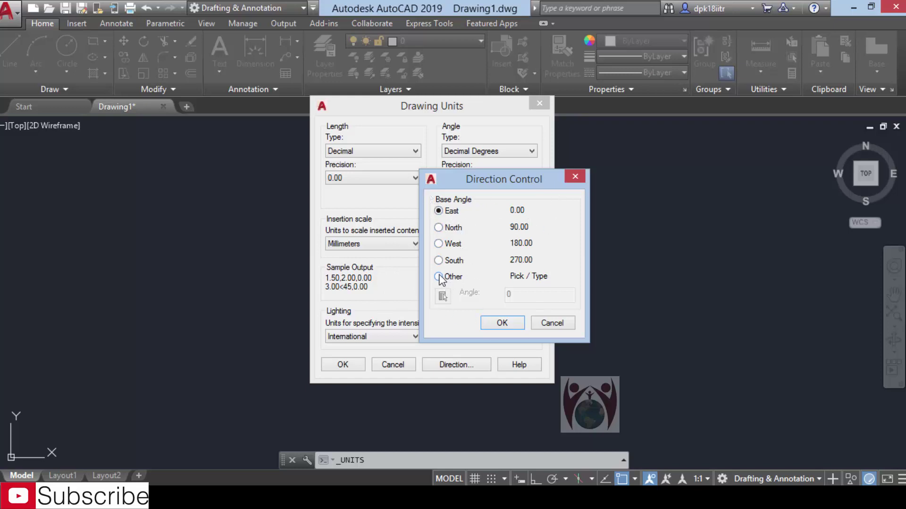
{"action": "left_click", "coordinate": [443, 278]}
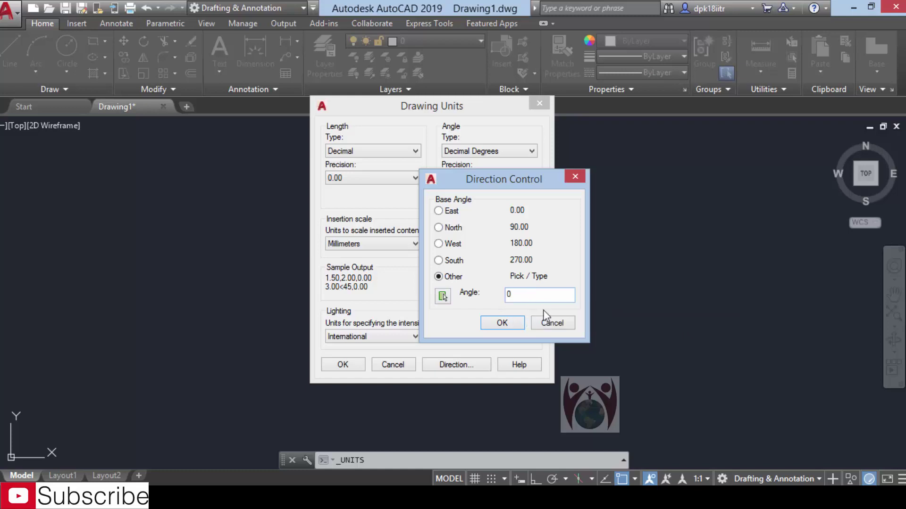
{"action": "left_click", "coordinate": [537, 326]}
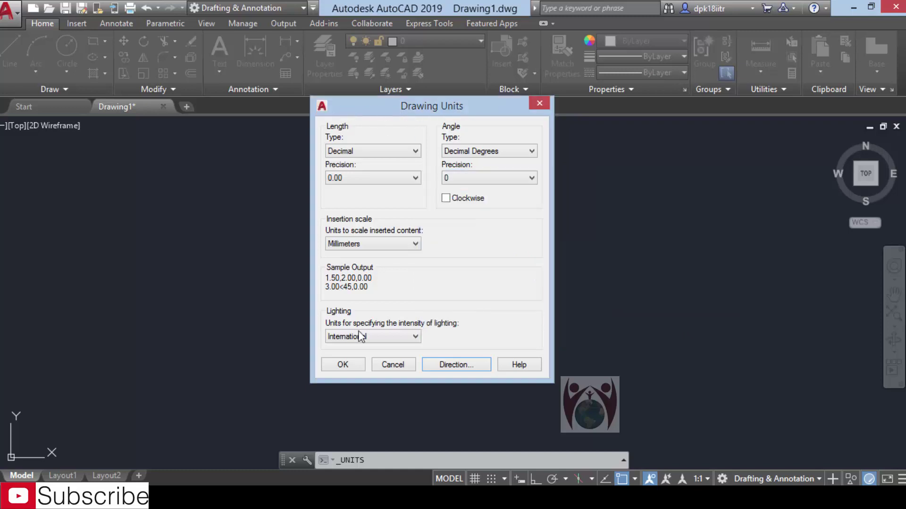
{"action": "left_click", "coordinate": [341, 365]}
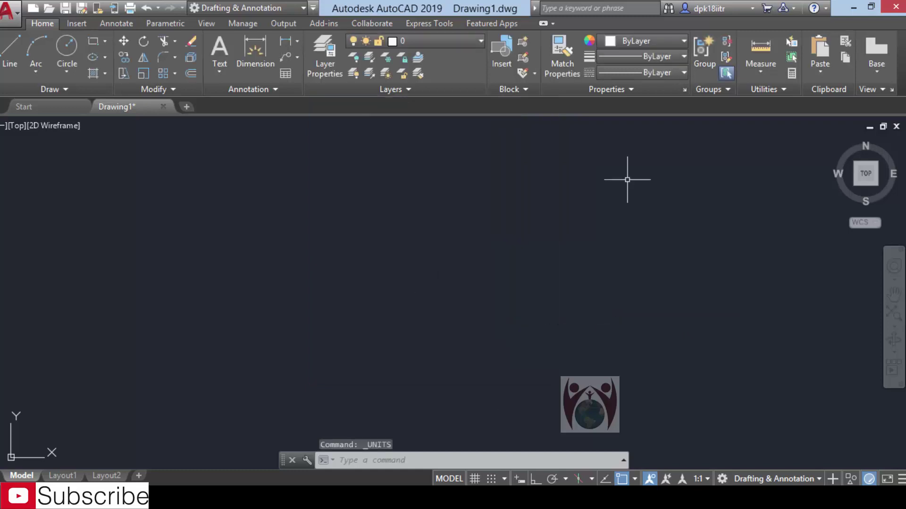